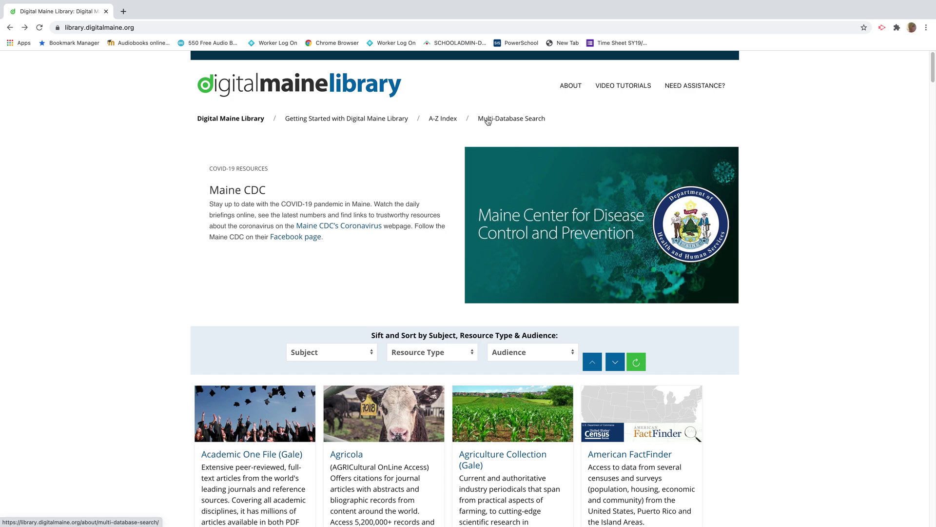
- Open Gale PowerSearch from the Multi-Database Search page and go to its Topic Finder tool
left_click(512, 120)
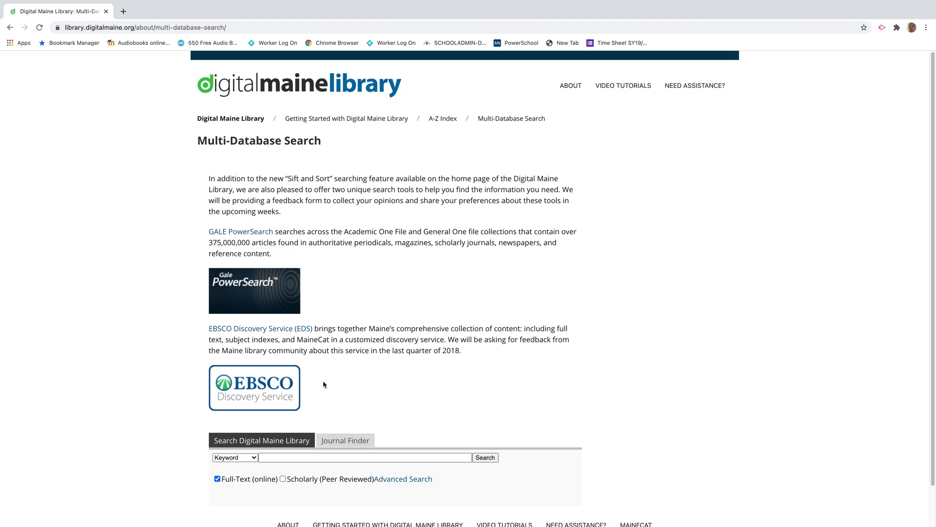
left_click(254, 283)
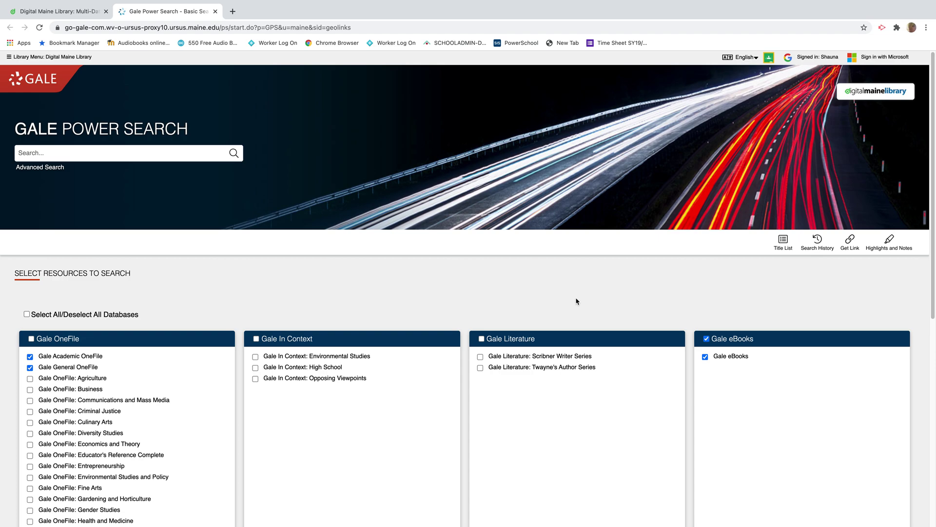
scroll(569, 301, "down", 8)
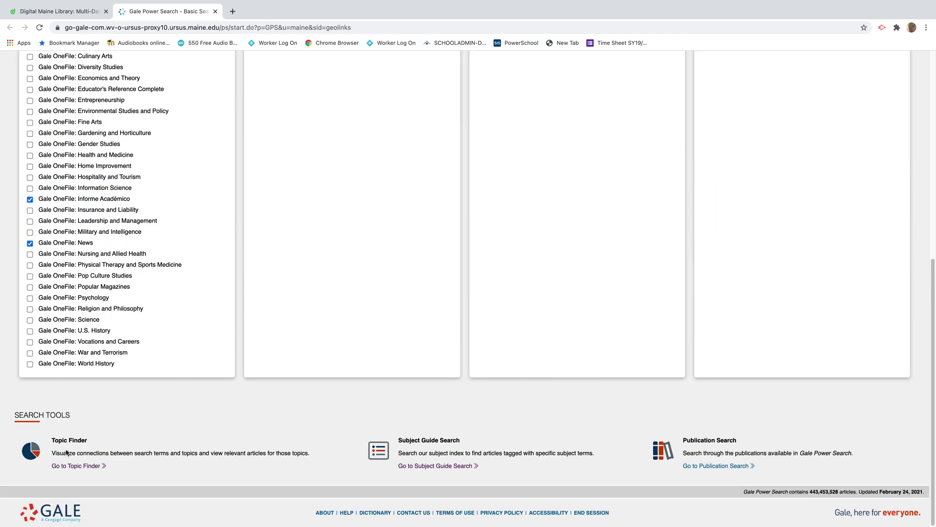
left_click(75, 466)
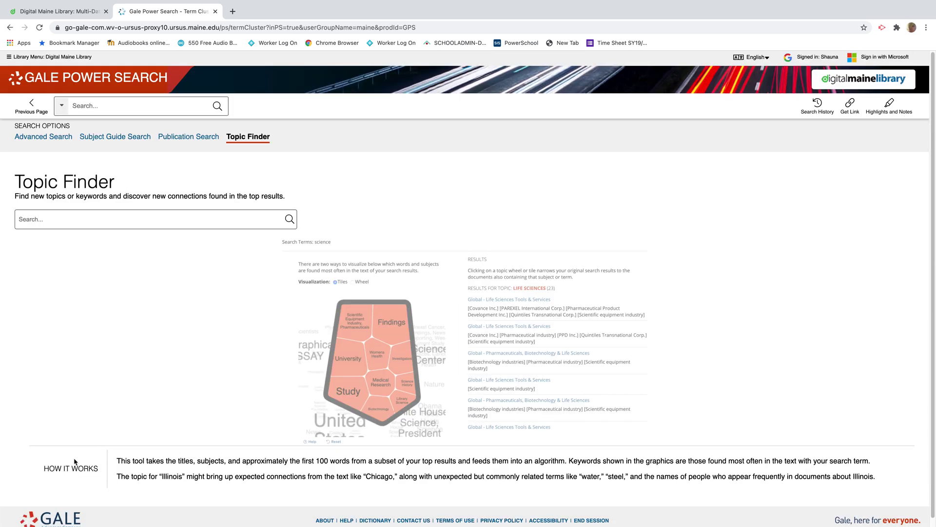
- Search the Topic Finder for "gun control"
left_click(111, 219)
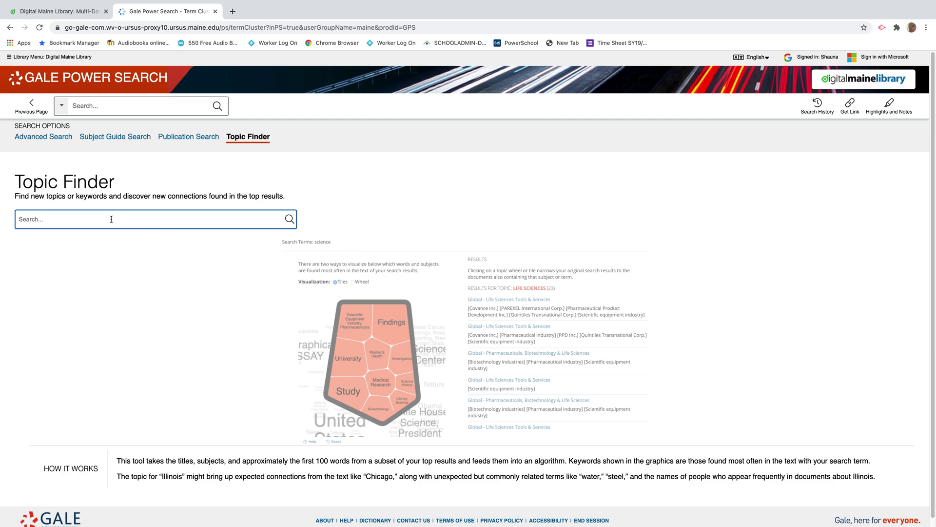
type("gun control")
key("Return")
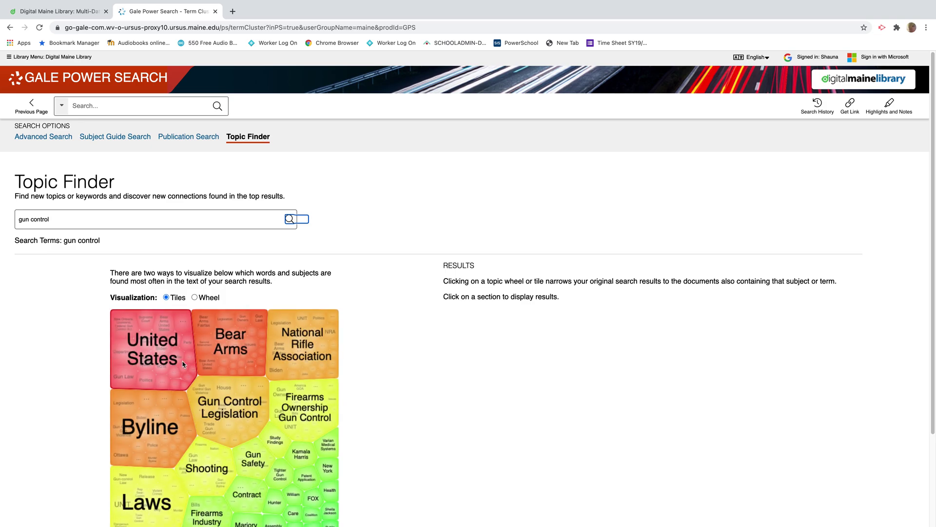
- Show the results for the National Rifle Association tile and open the article "MULTIPLE GUN CONTROL BILLS DEFEATED THIS SESSION."
scroll(166, 361, "down", 1)
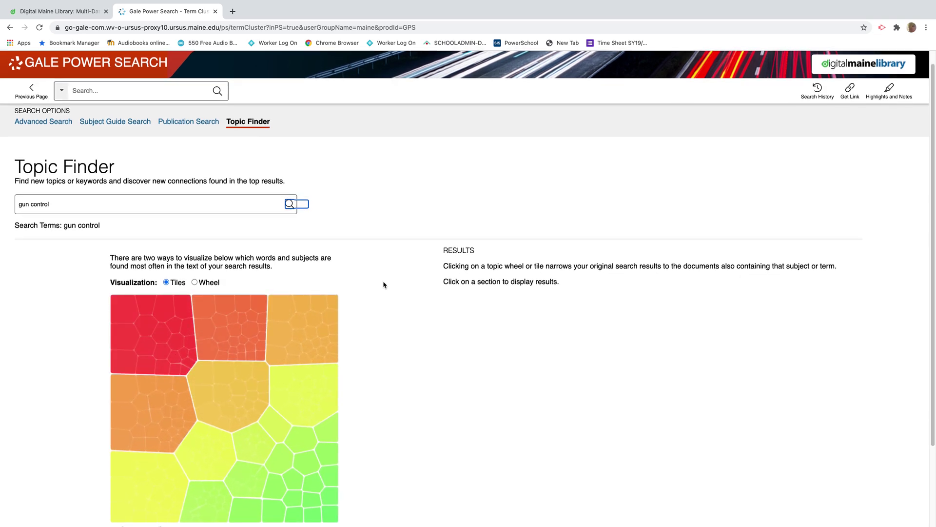
scroll(234, 303, "down", 3)
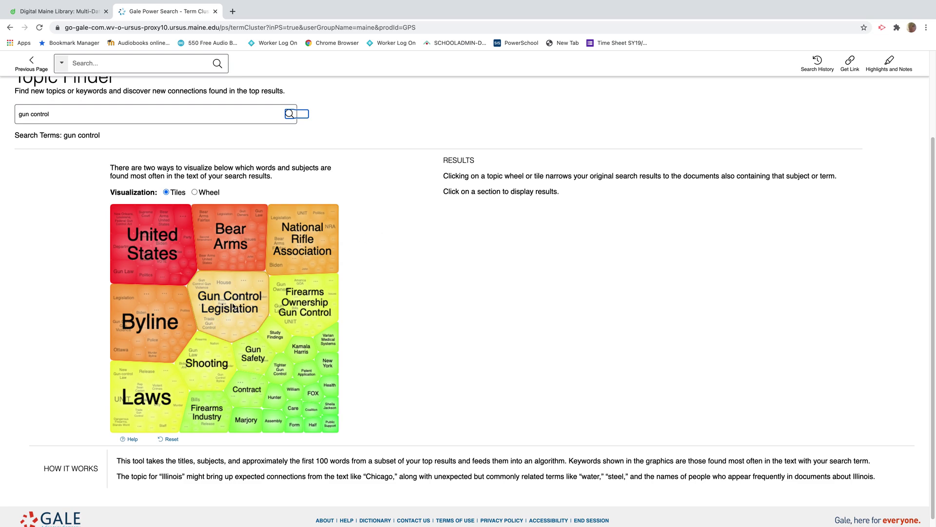
left_click(306, 237)
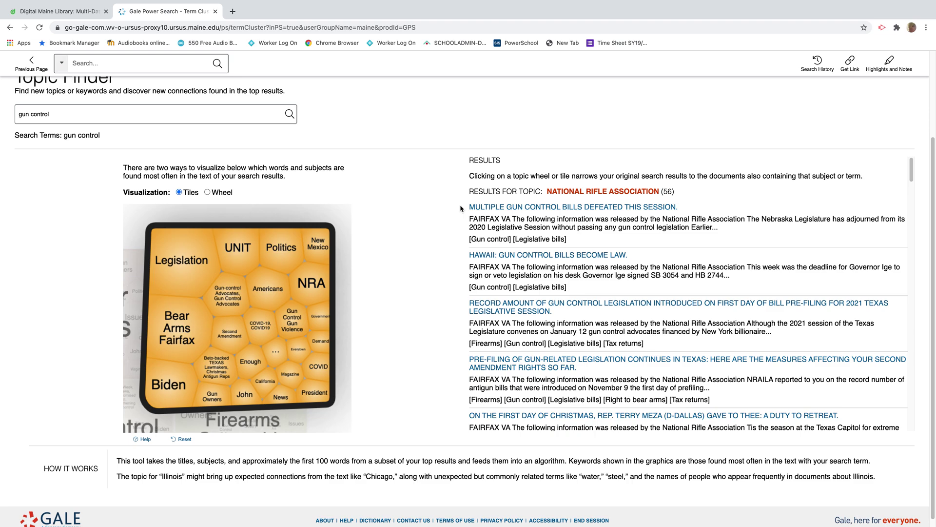
left_click(509, 208)
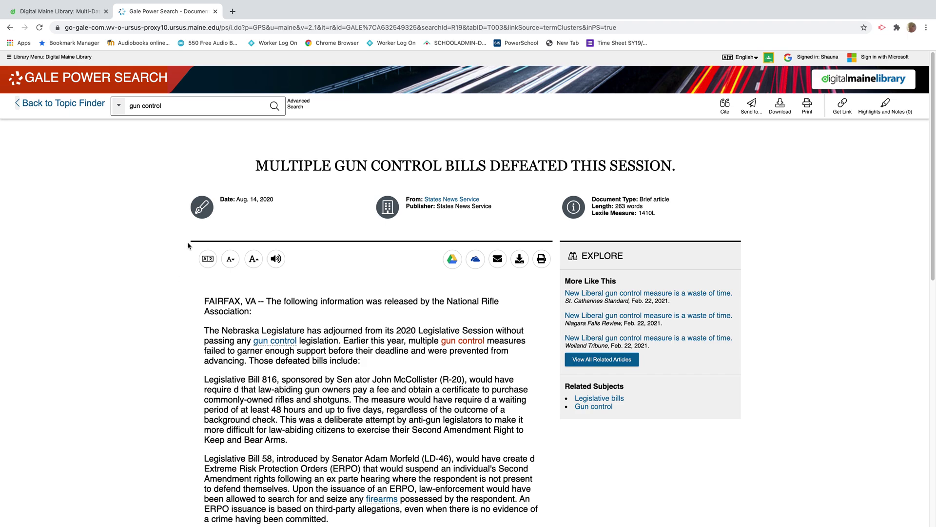
- View the languages available for translating the article, and leave the article untranslated
left_click(208, 261)
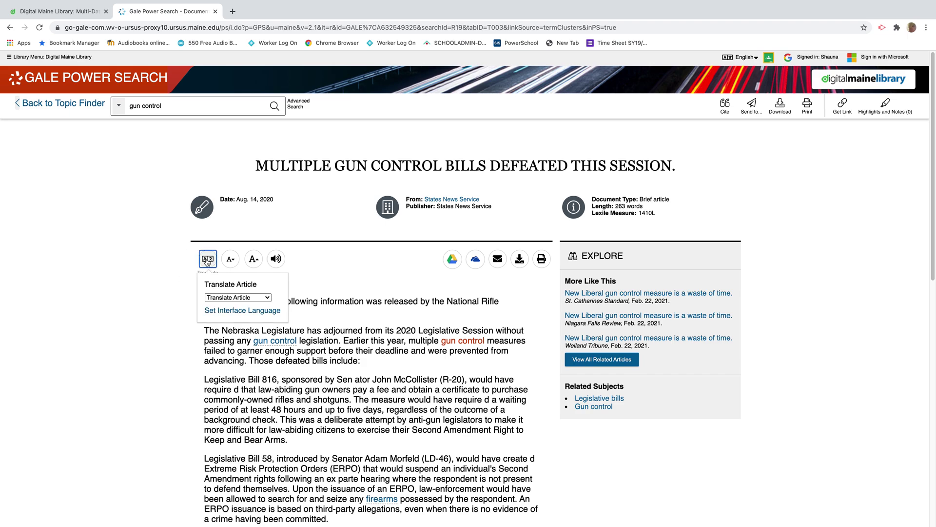
left_click(251, 298)
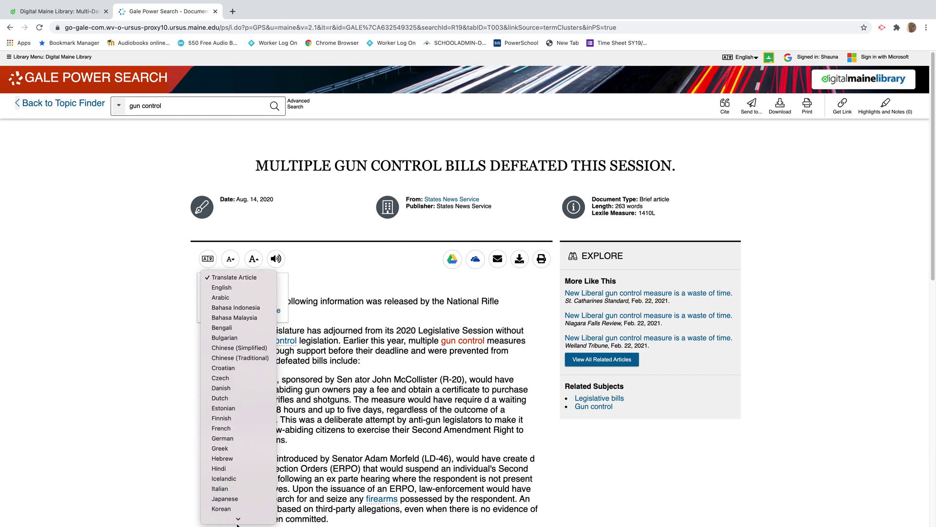
scroll(238, 508, "down", 5)
left_click(319, 281)
left_click(339, 275)
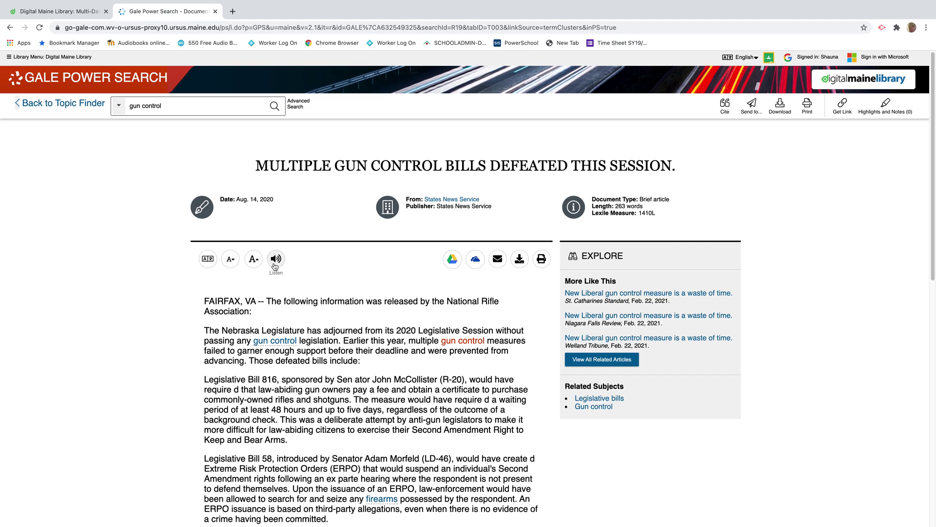
- Send the article to Google Drive
left_click(452, 263)
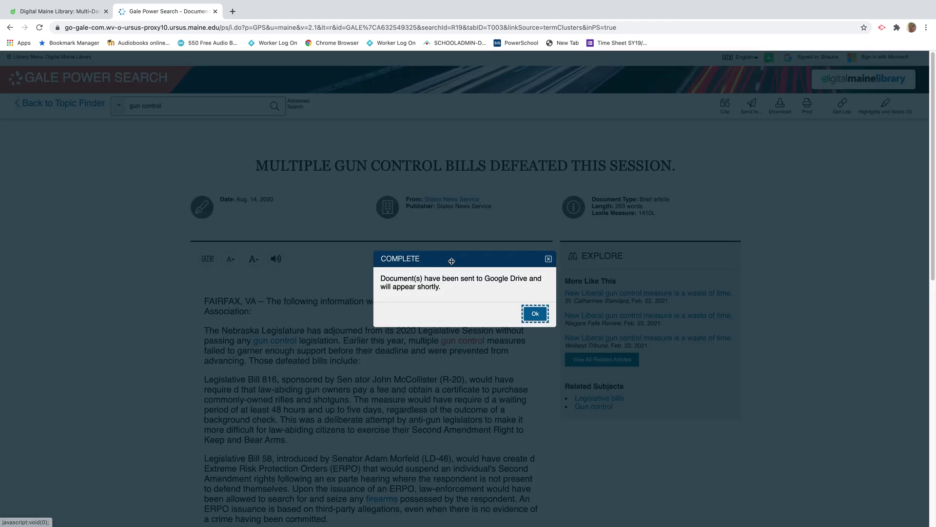
left_click(527, 318)
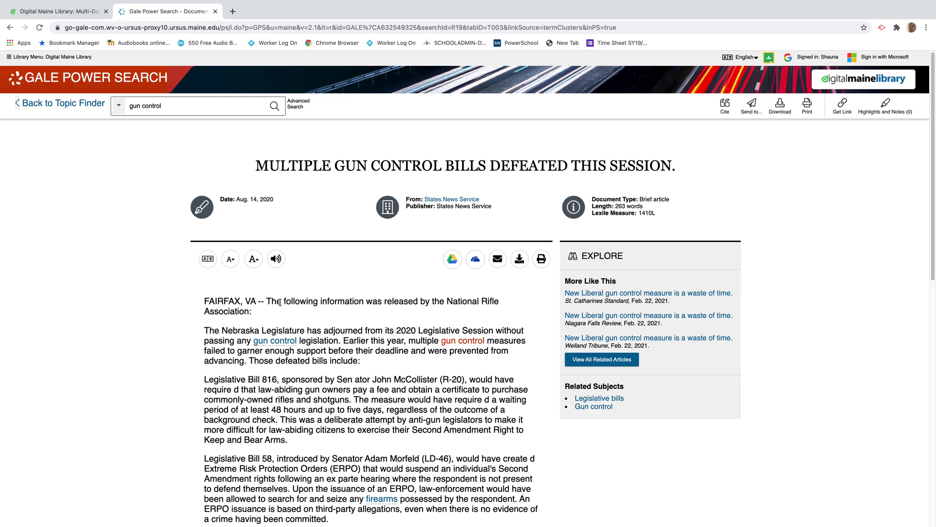
- Highlight the paragraph about the Nebraska Legislature in yellow and save the note "add notes for later" on it
left_click_drag(207, 330, 379, 373)
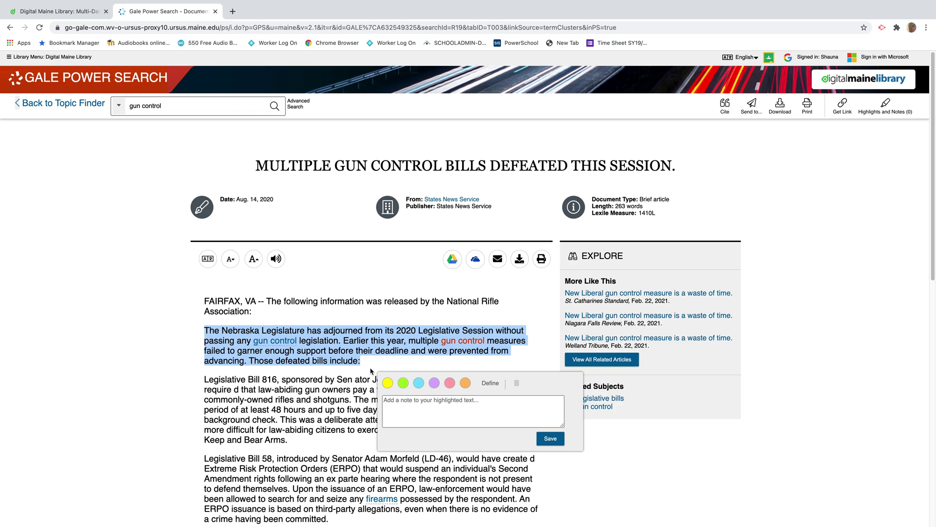
left_click(388, 383)
left_click(403, 412)
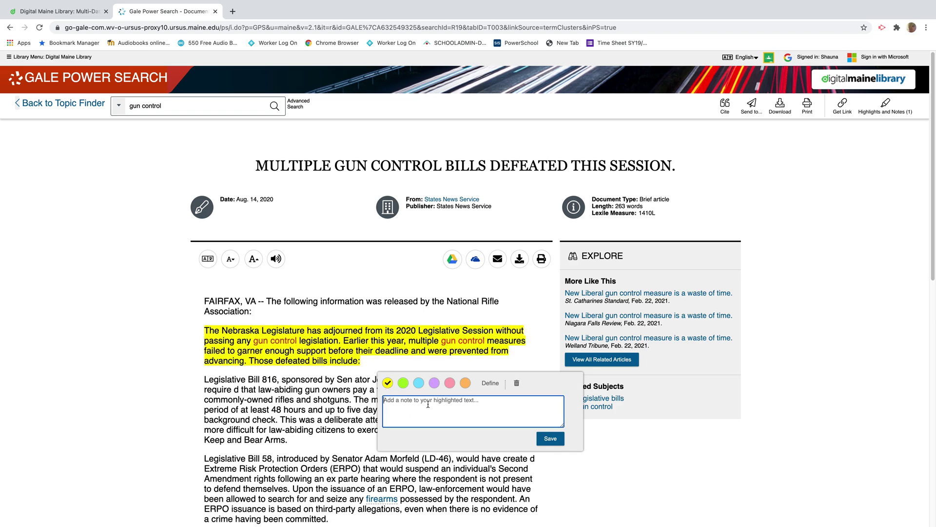
type("add notes for later")
left_click(540, 440)
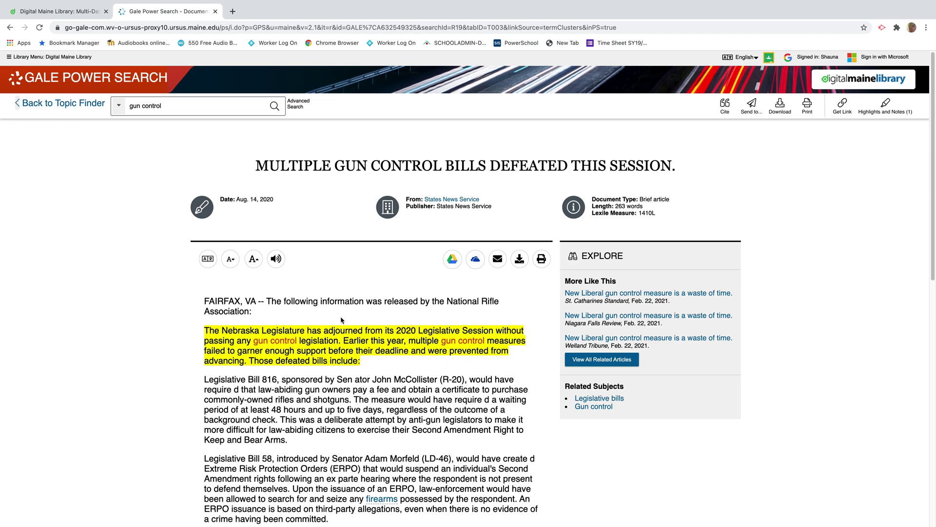
- Examine the article's MLA 8th Edition source citation and the citation tools with their styles and export options
scroll(341, 320, "down", 15)
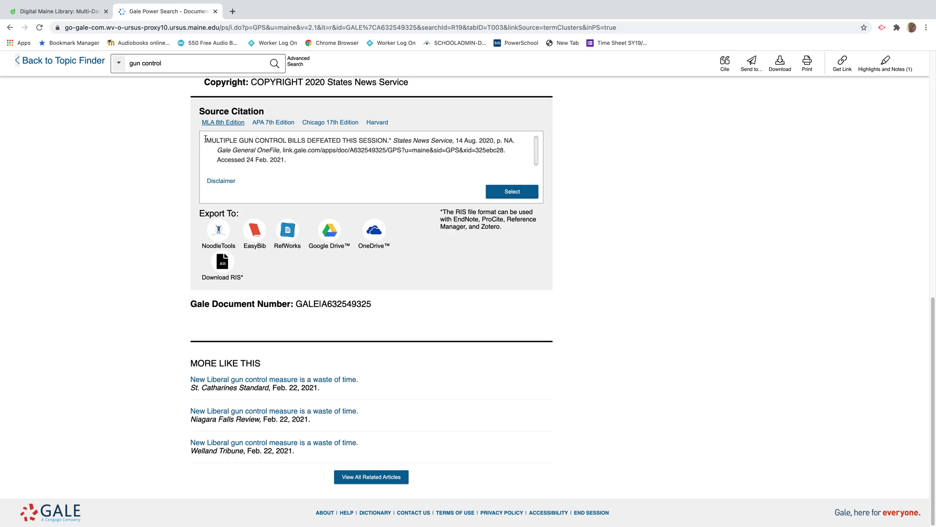
left_click_drag(205, 137, 283, 161)
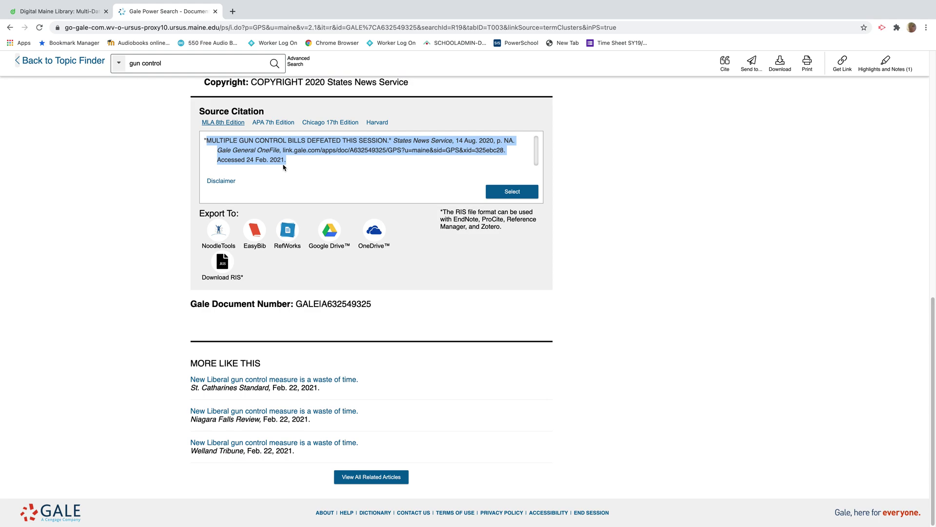
left_click(592, 194)
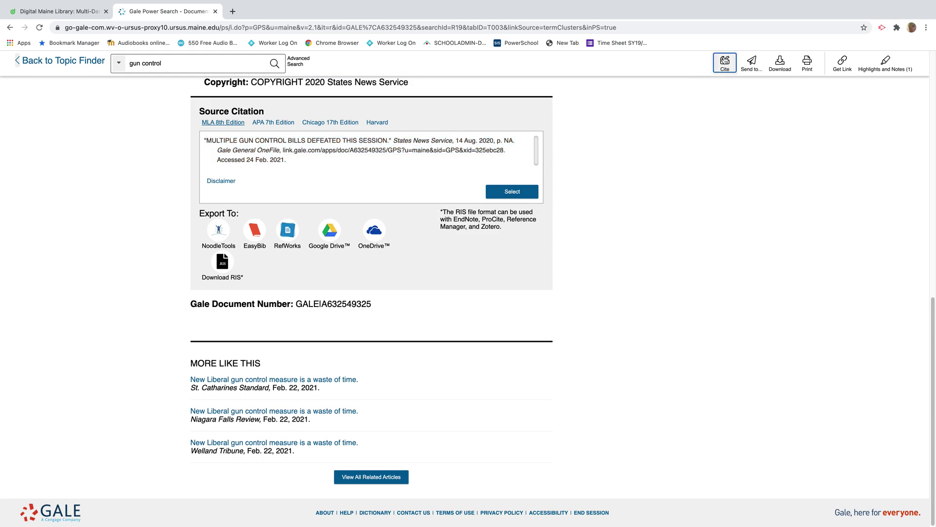
left_click(725, 60)
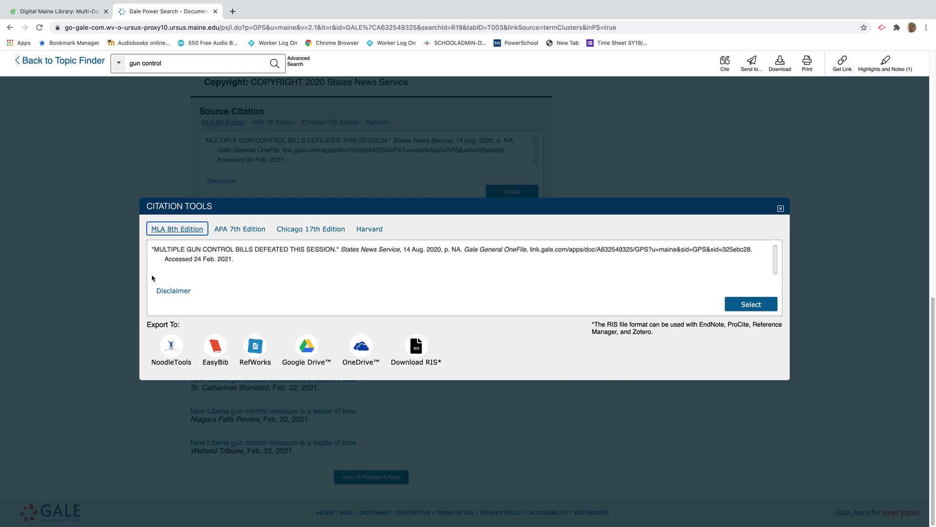
left_click(781, 208)
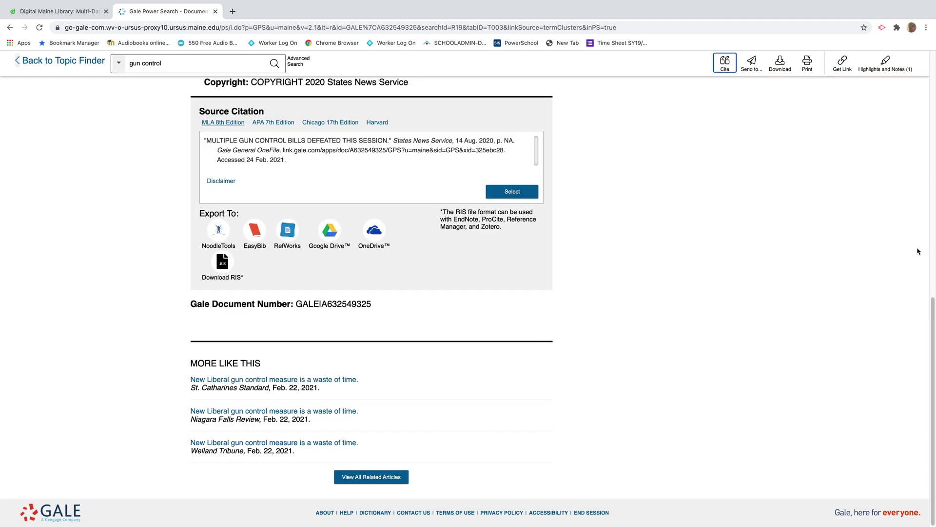
- Get the article's return link and select it for copying
left_click_drag(932, 329, 923, 70)
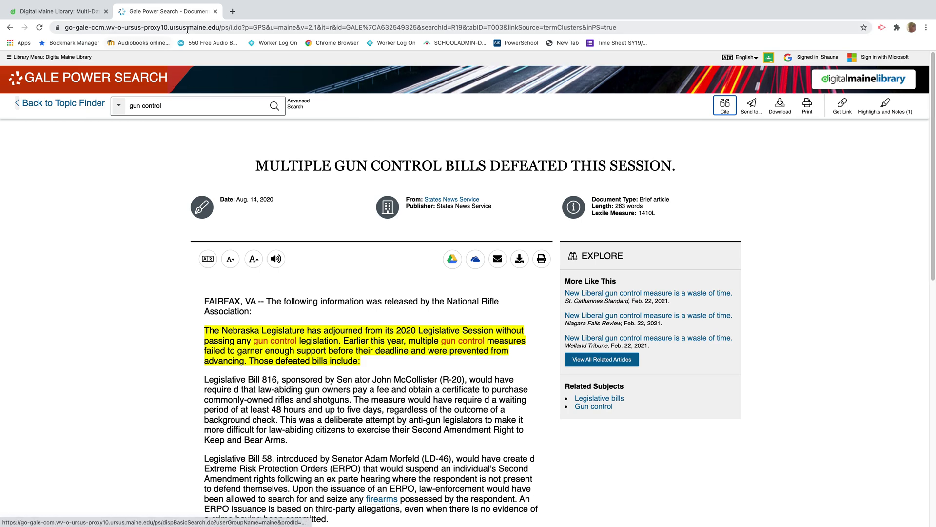
left_click(225, 25)
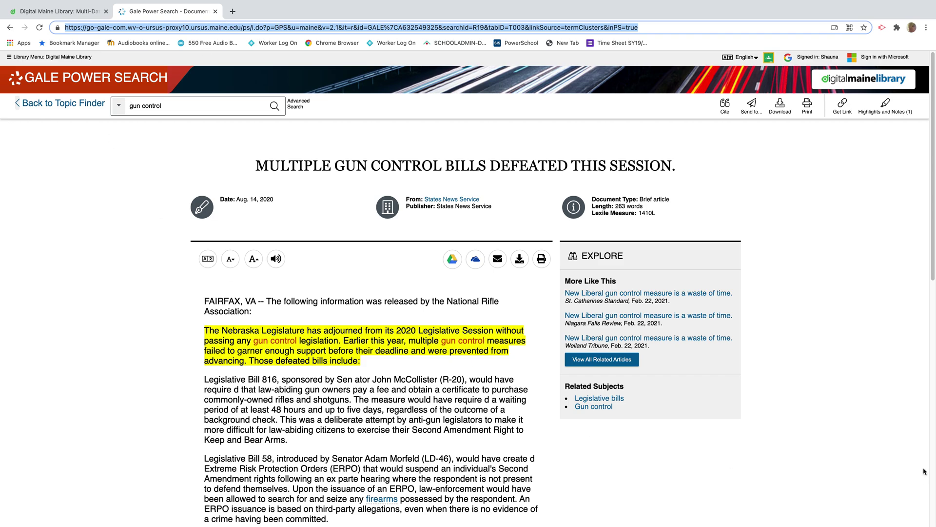
left_click(845, 104)
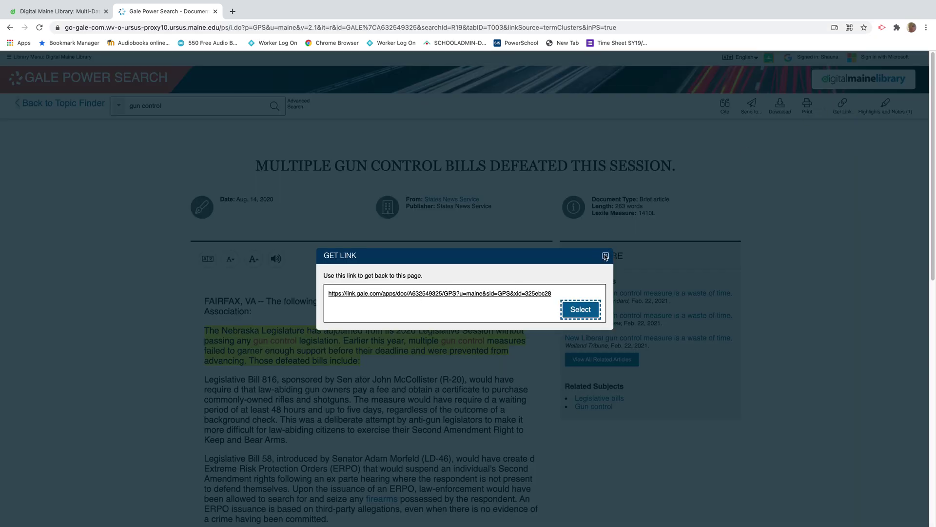
left_click(581, 310)
left_click(606, 255)
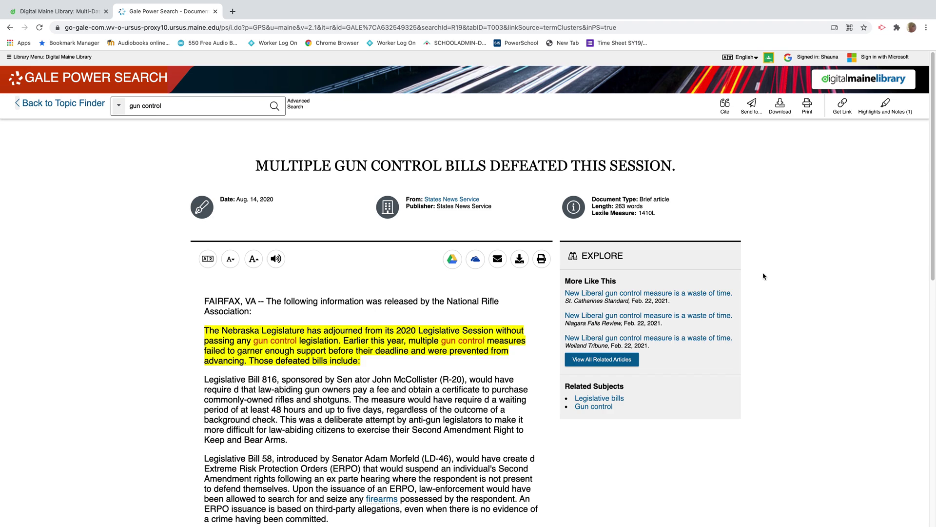
- Select the article page's full web address in the browser
left_click(329, 27)
left_click(329, 27)
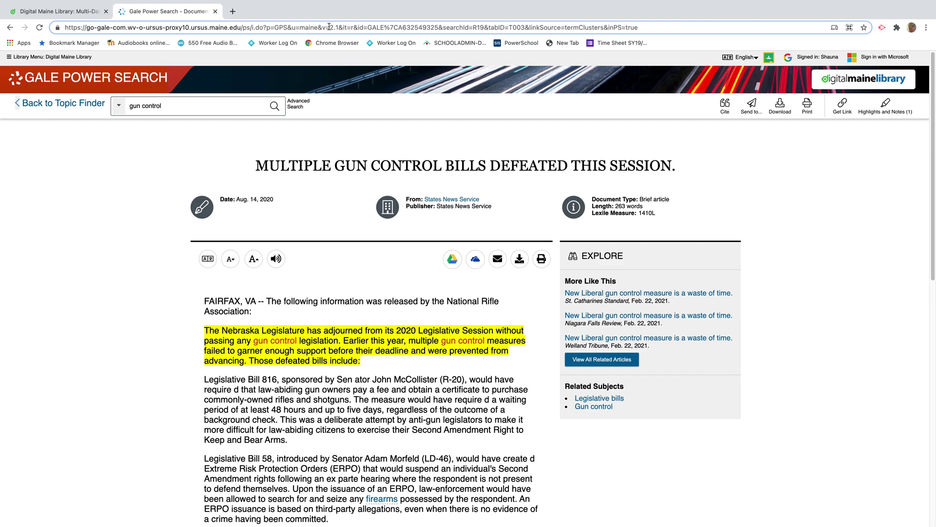
triple_click(329, 27)
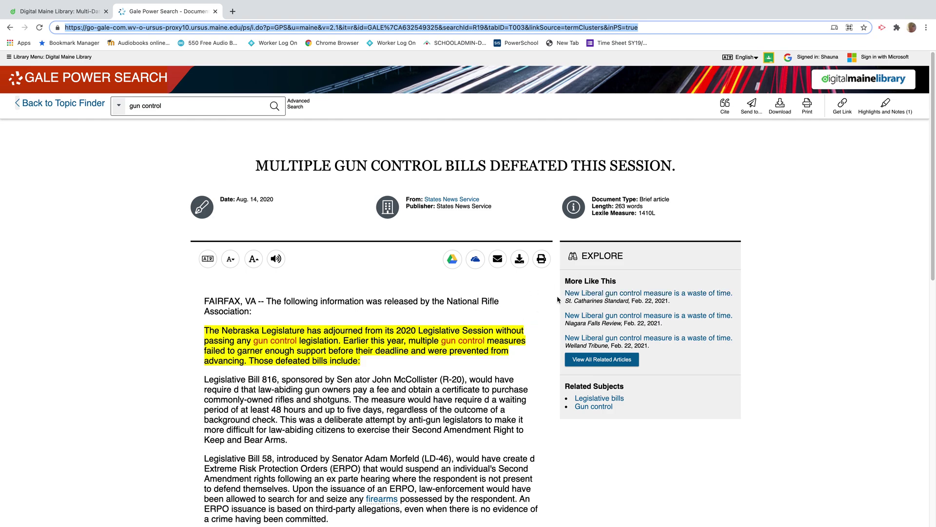
scroll(488, 321, "down", 1)
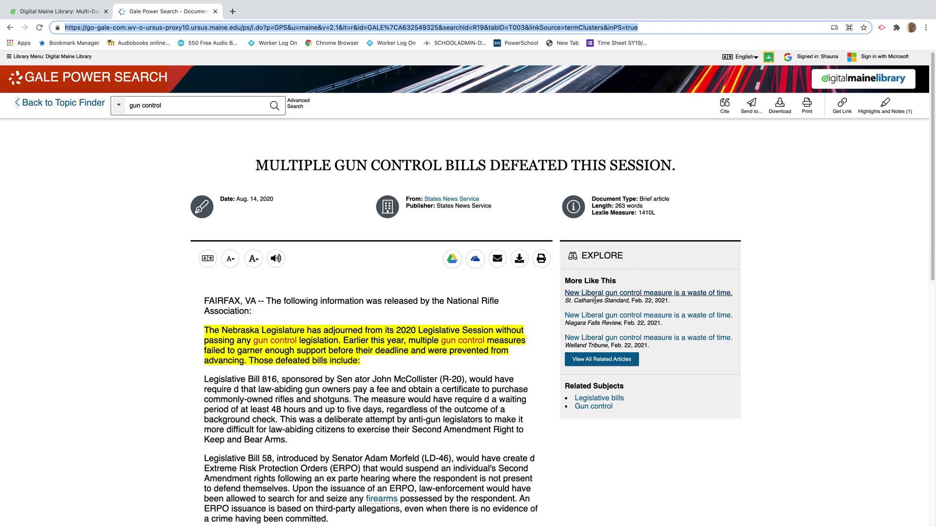
- Return to the Topic Finder, rerun the "gun control" search and change the visualization to Wheel
left_click(9, 28)
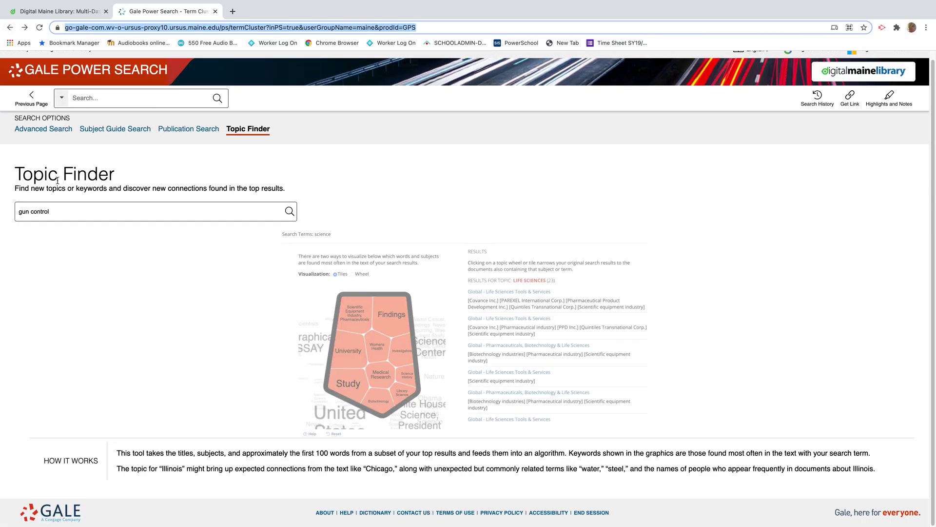
left_click(96, 213)
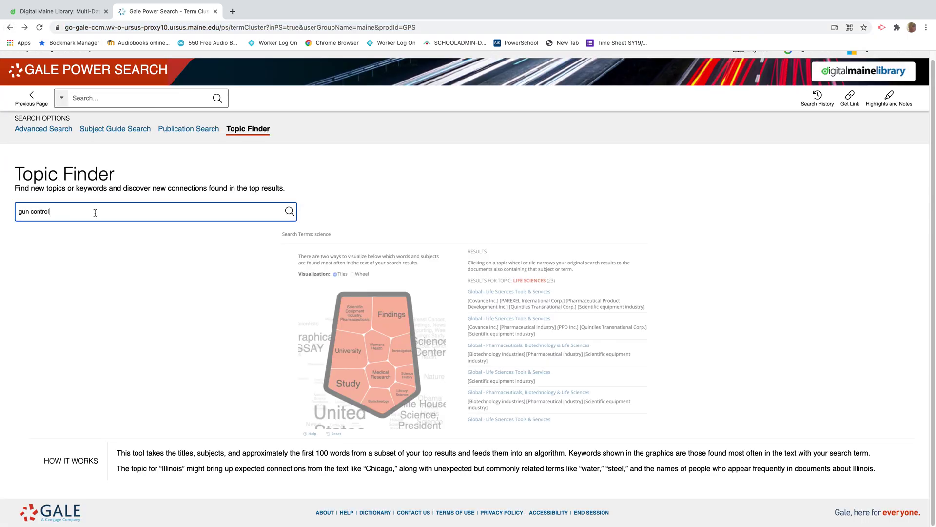
key("Return")
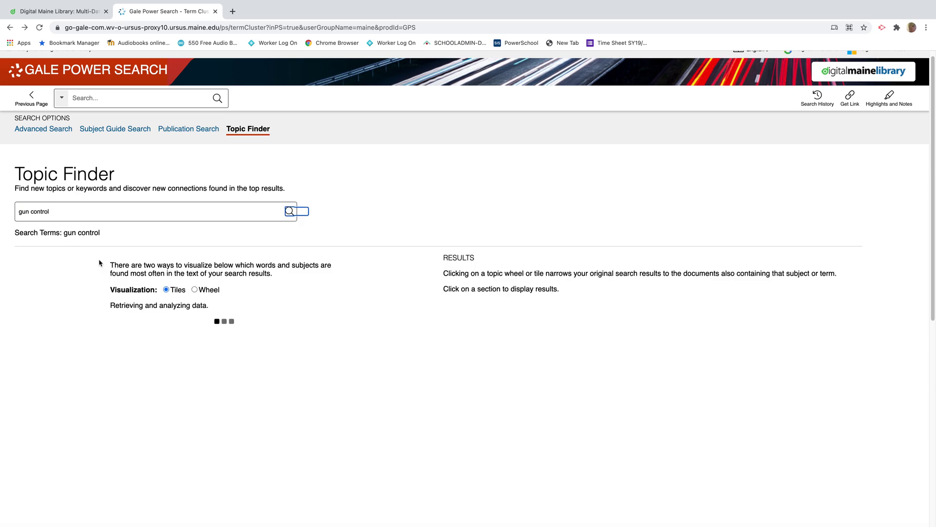
left_click(195, 290)
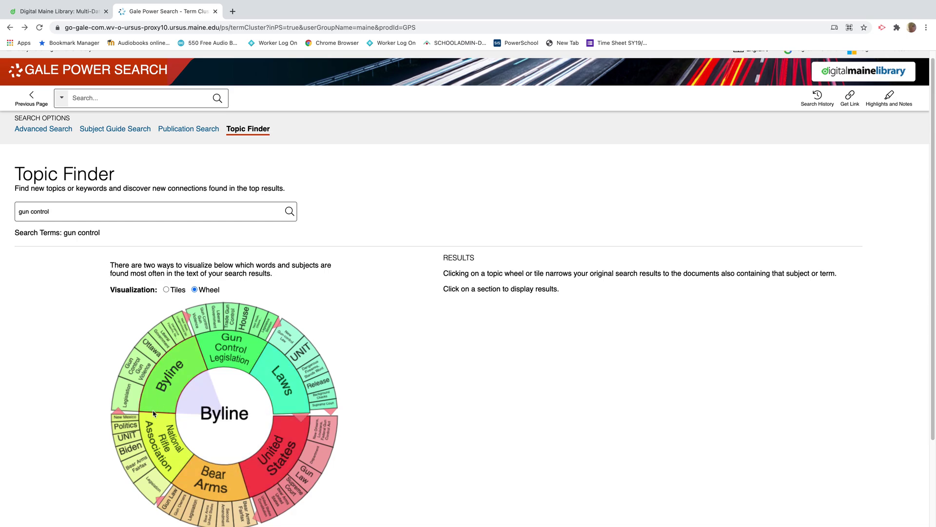
- From the Gun Control Legislation topic, open "Biden calls for gun law reforms three years after Parkland school shooting." and review its text and citation
left_click(246, 340)
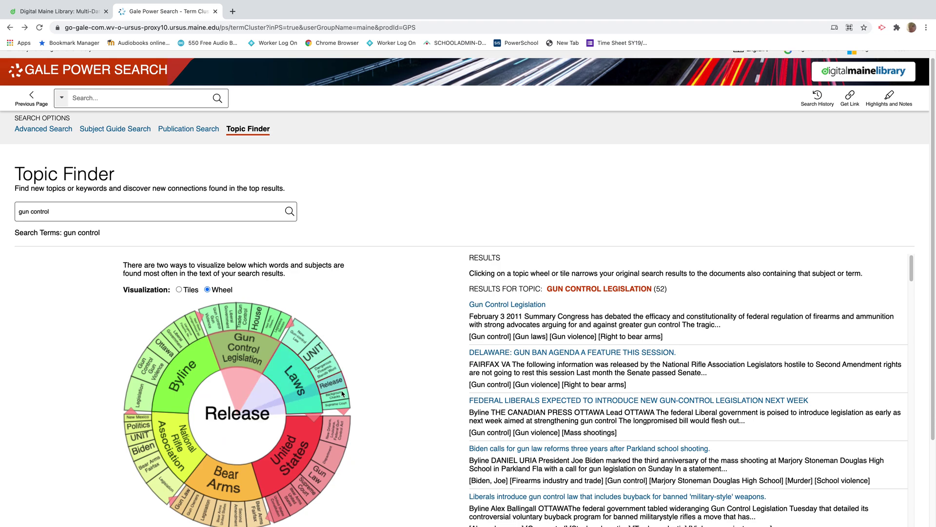
left_click(507, 450)
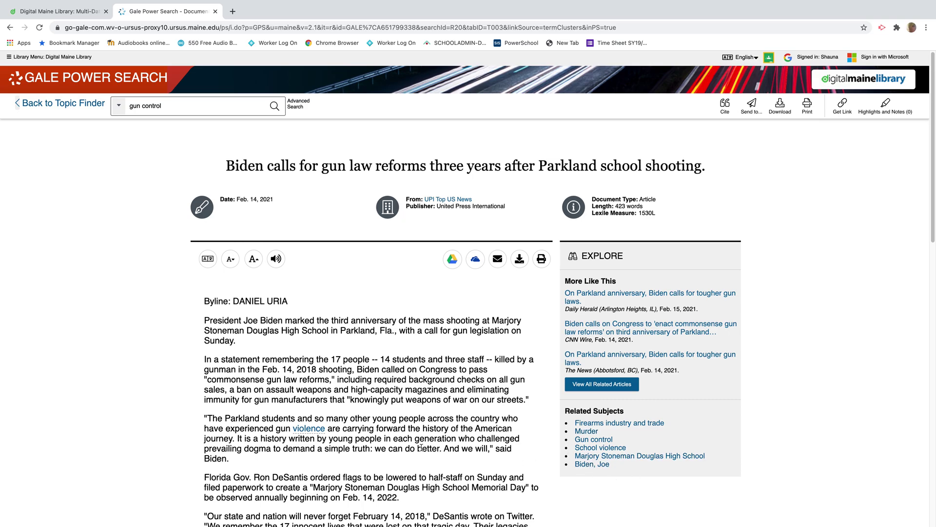
scroll(378, 435, "down", 3)
scroll(378, 434, "down", 10)
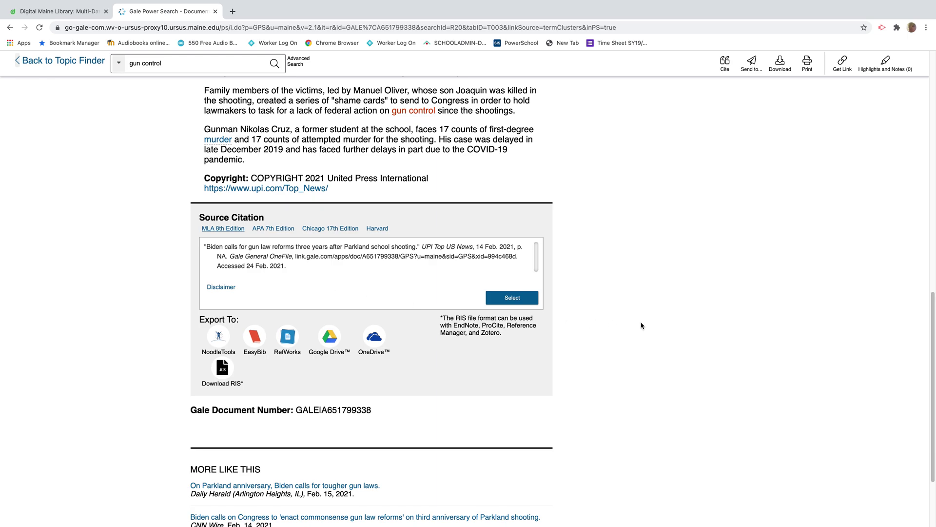
left_click_drag(932, 333, 780, 114)
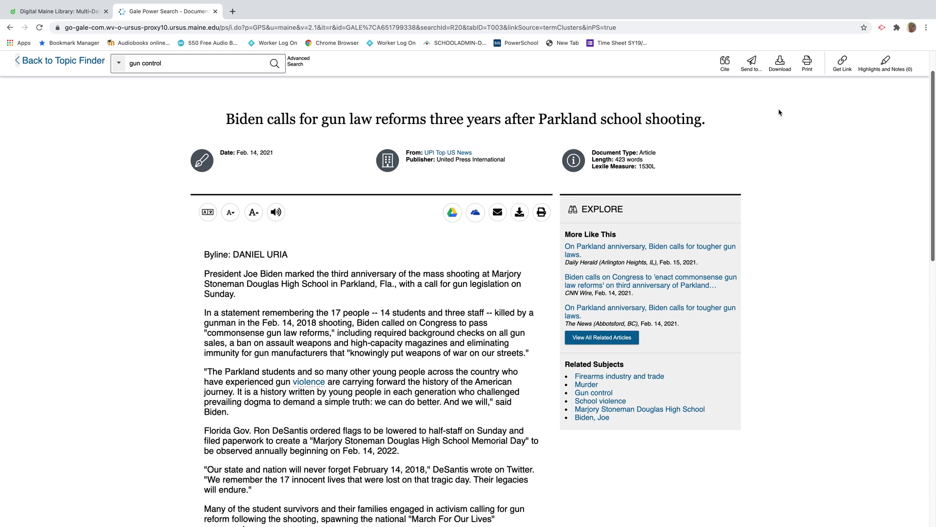
scroll(793, 146, "up", 1)
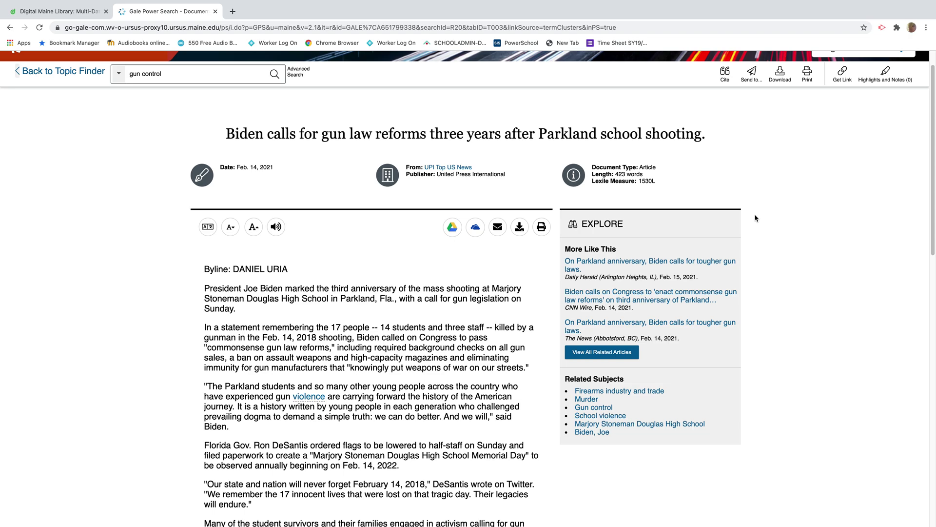
scroll(629, 200, "up", 1)
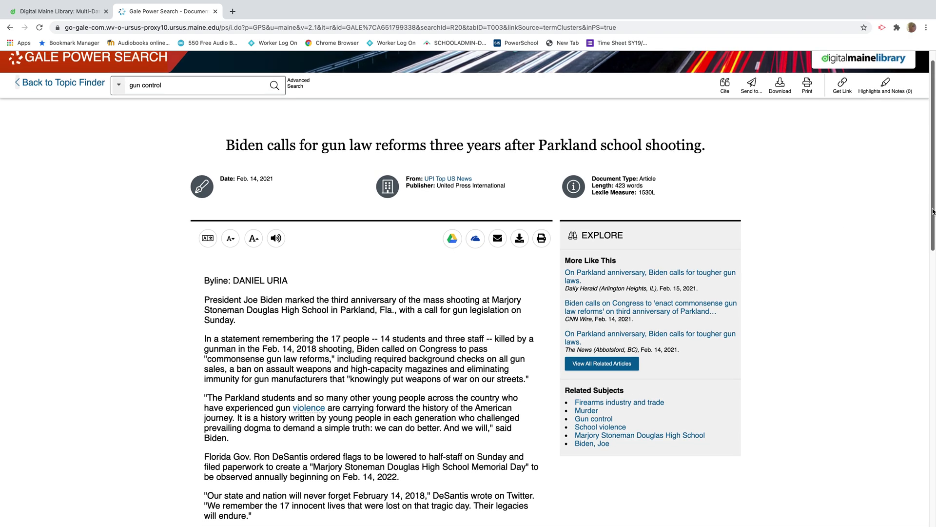